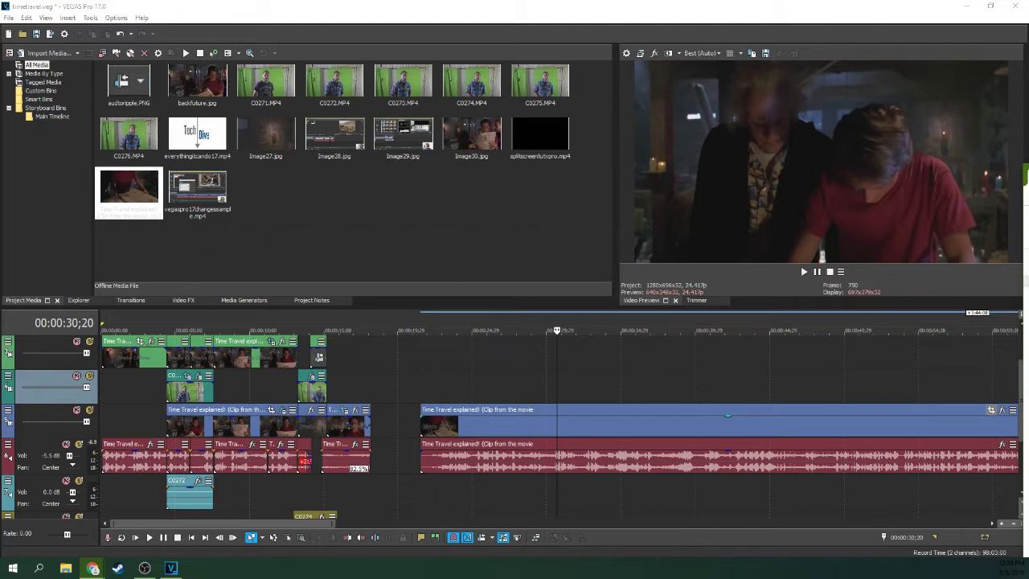
# Step: Play back the opening movie scene, checking frames around four to five seconds
pyautogui.click(479, 330)
pyautogui.press('space')
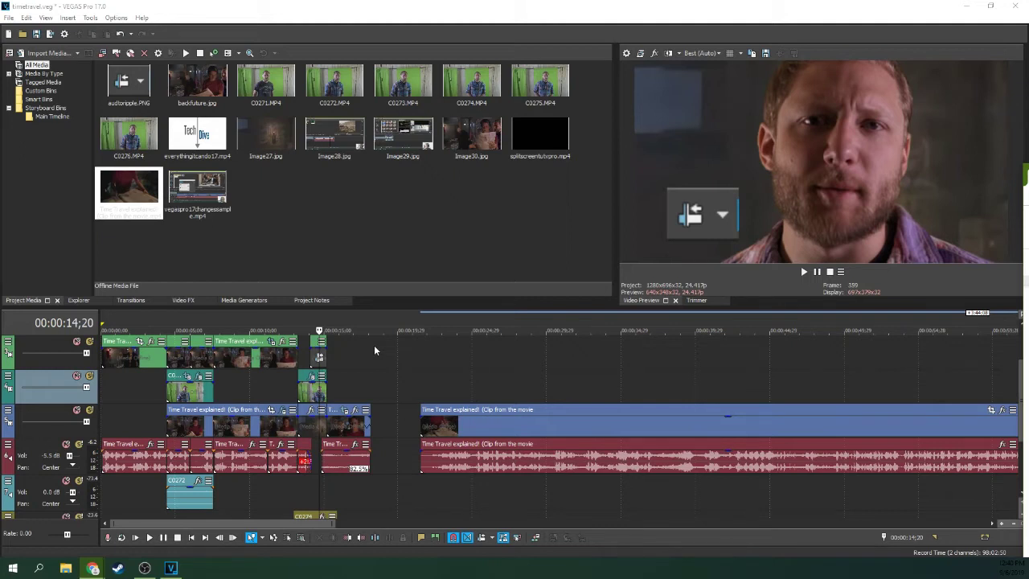
pyautogui.click(160, 330)
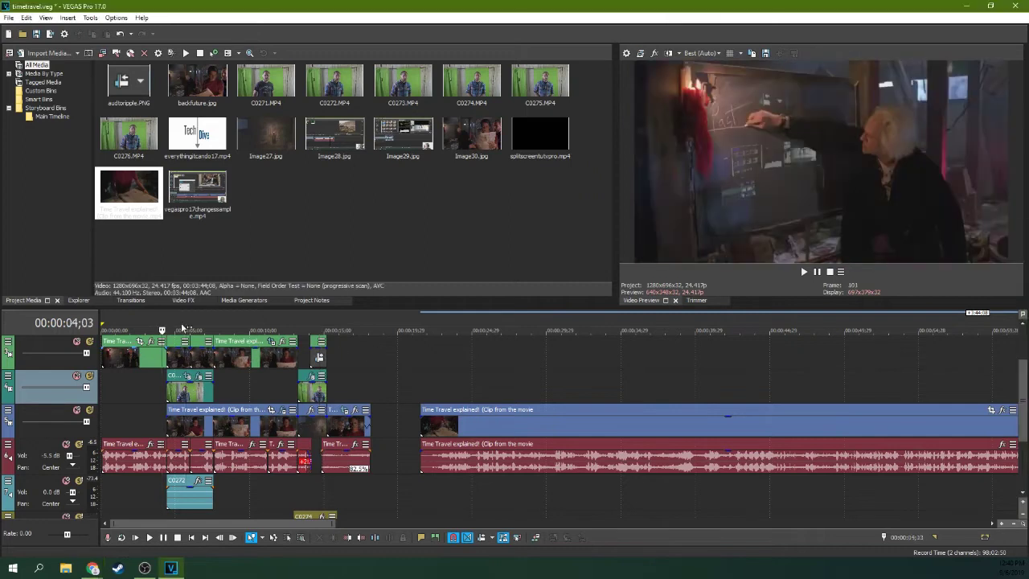
pyautogui.click(181, 331)
pyautogui.click(155, 331)
pyautogui.click(167, 331)
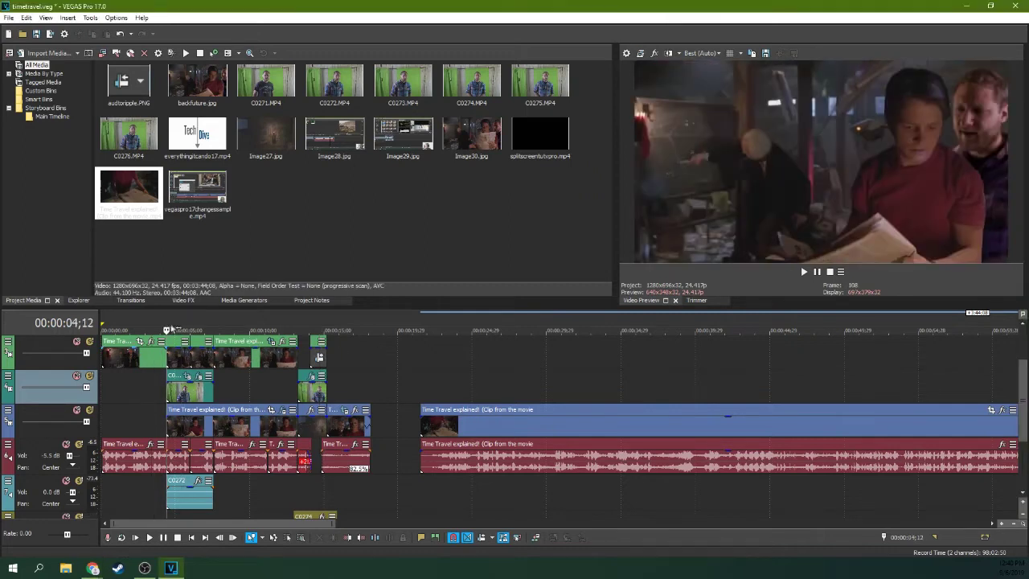
pyautogui.click(182, 330)
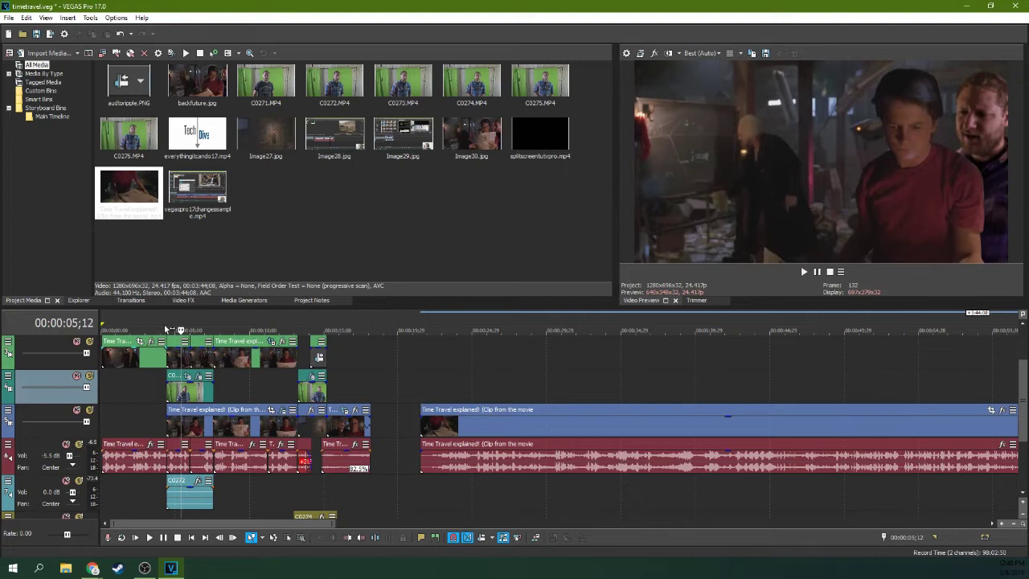
pyautogui.click(165, 330)
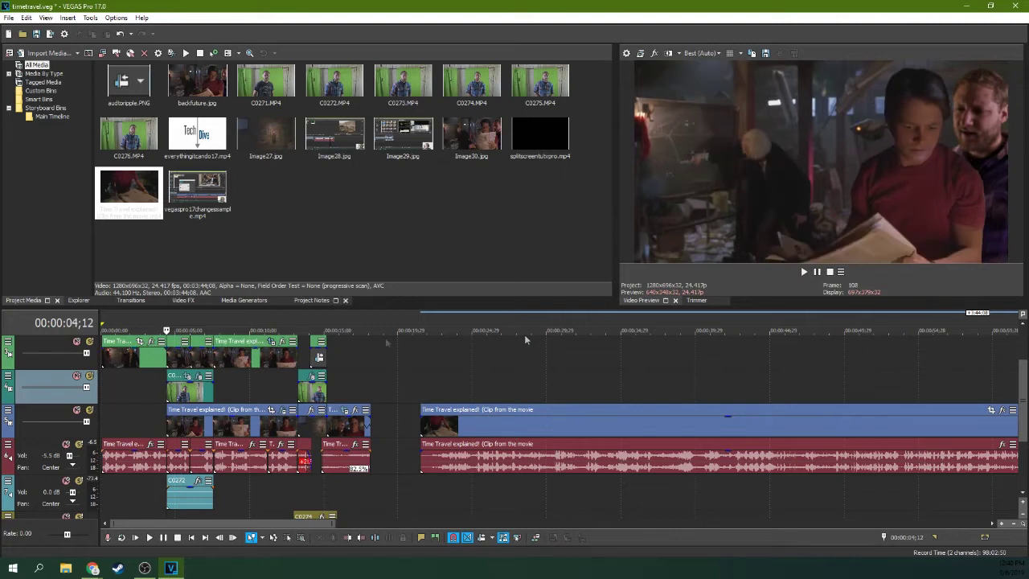
pyautogui.click(152, 337)
pyautogui.click(804, 272)
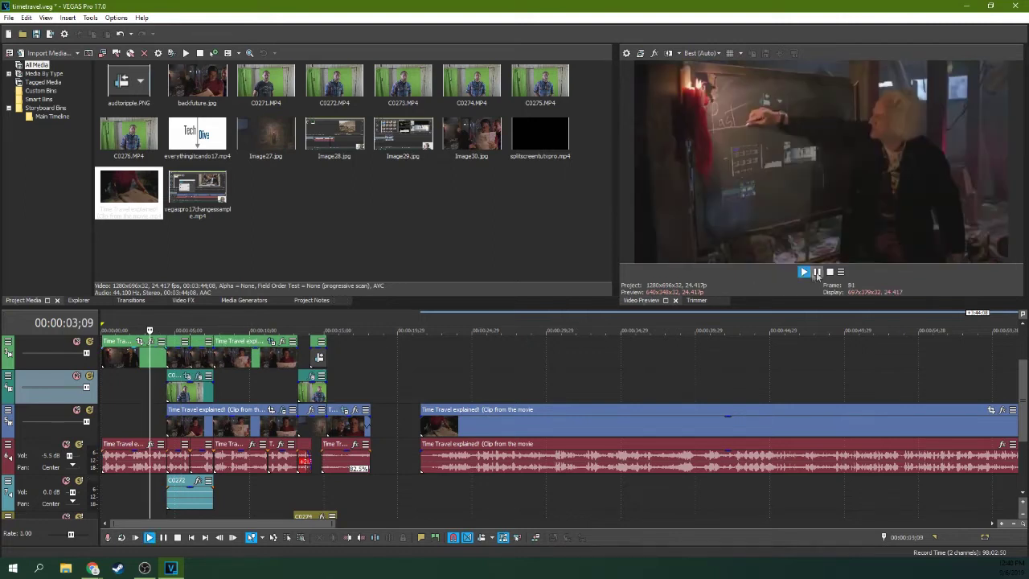
pyautogui.press('Return')
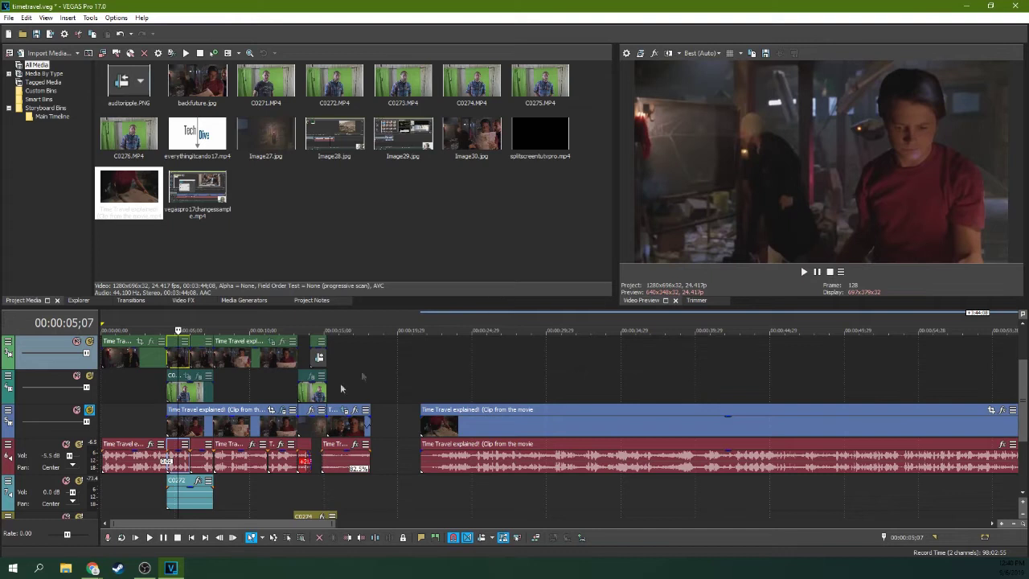
# Step: Select the C0273 clip on track 5 and preview its frames around 45 seconds
pyautogui.click(193, 432)
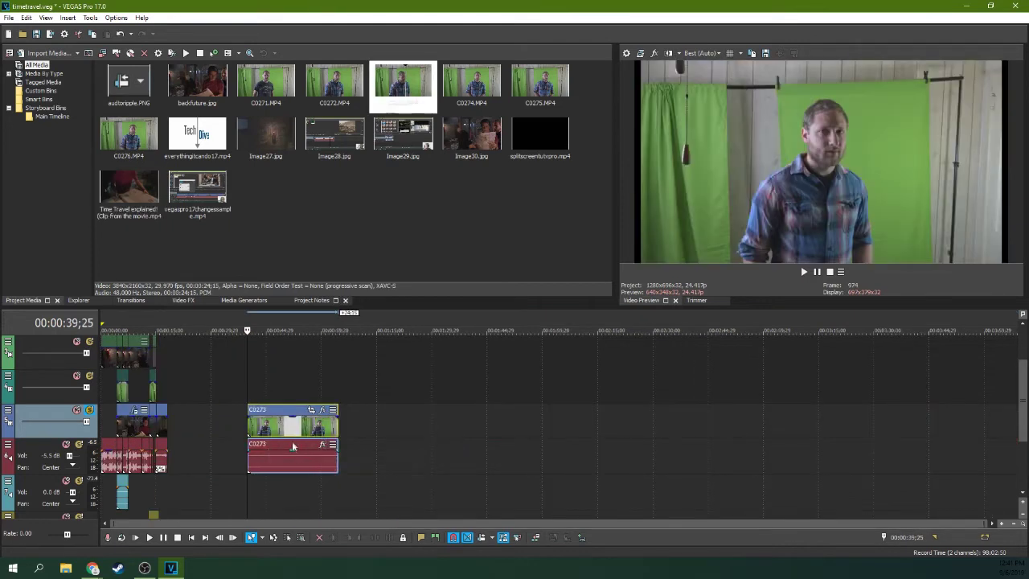
pyautogui.click(286, 436)
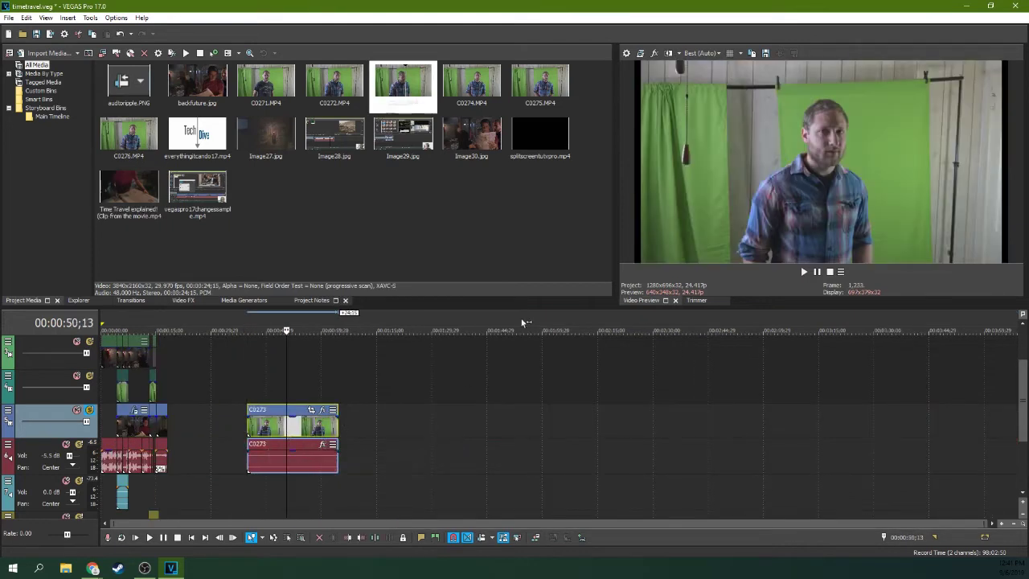
pyautogui.click(271, 433)
pyautogui.click(260, 434)
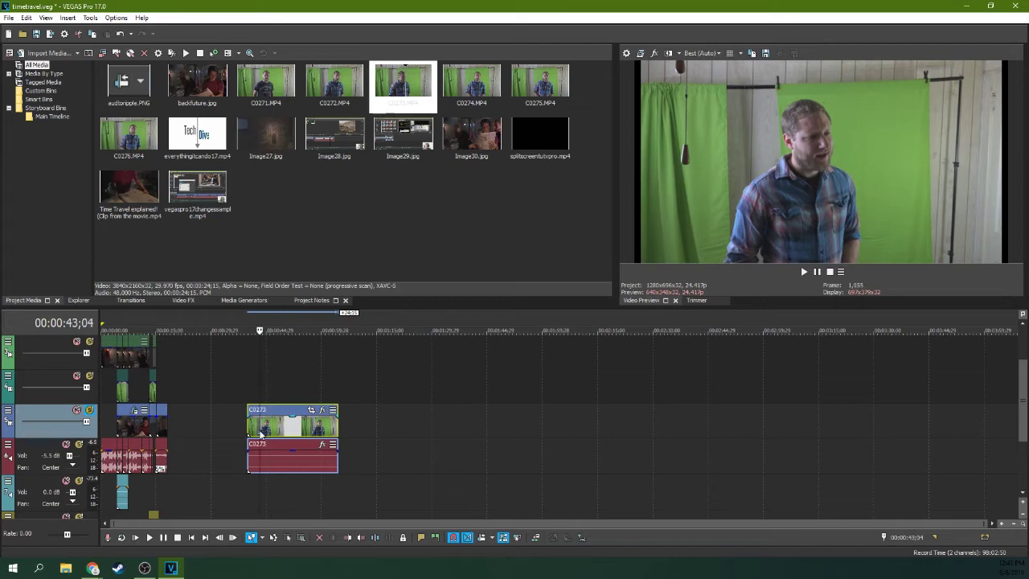
pyautogui.click(286, 434)
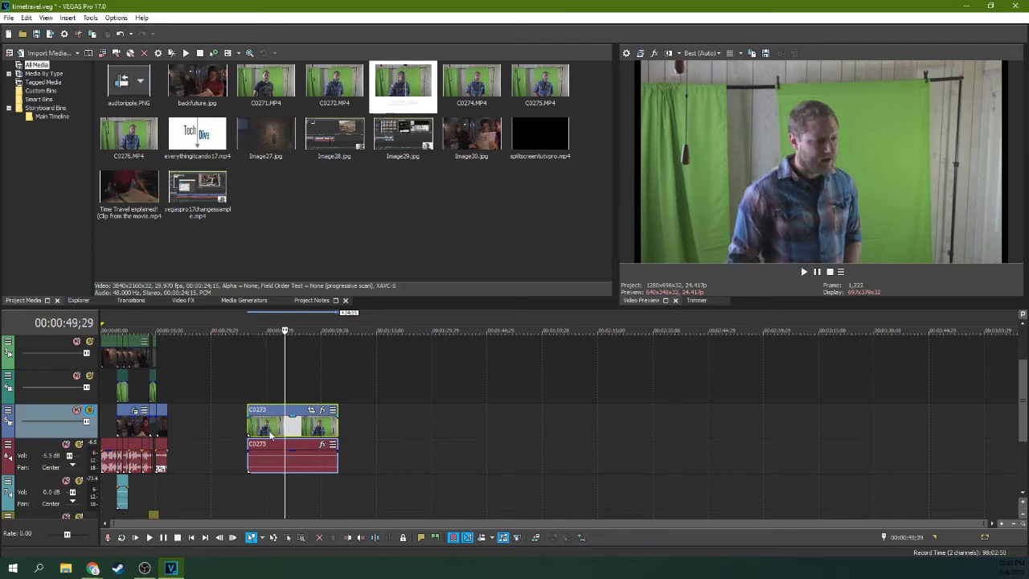
pyautogui.click(270, 435)
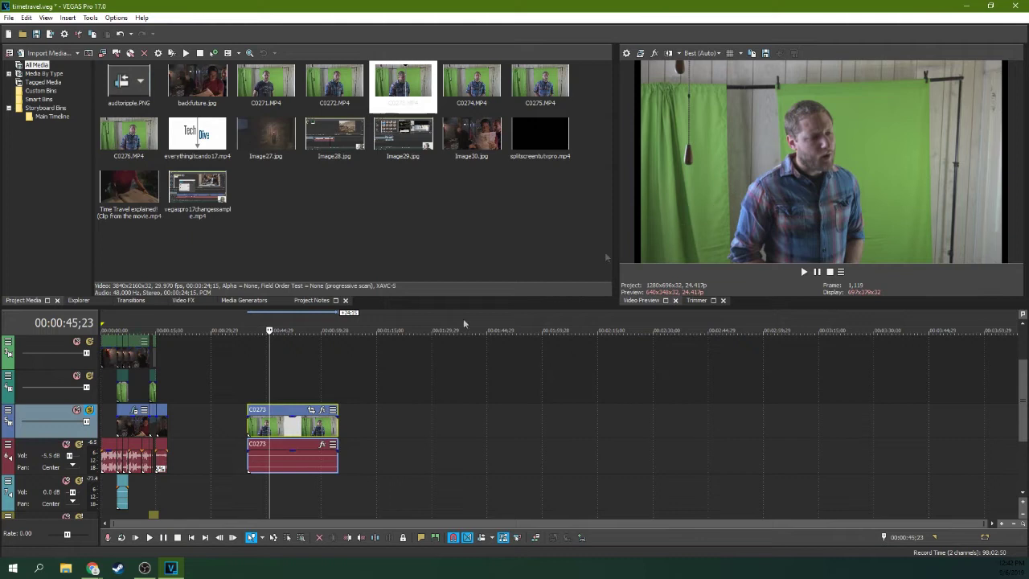
pyautogui.click(122, 429)
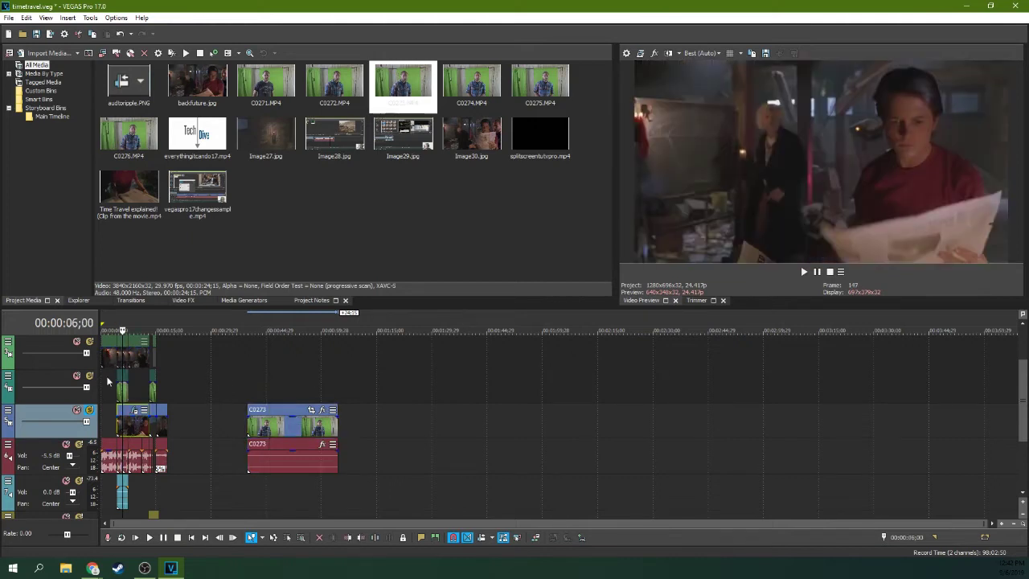
pyautogui.click(109, 381)
pyautogui.click(122, 428)
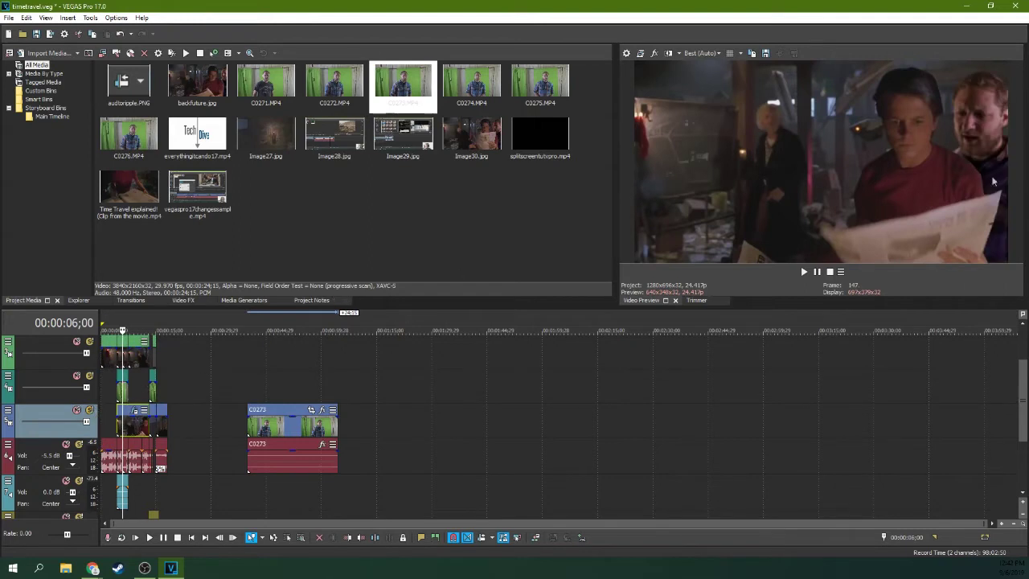
pyautogui.click(283, 428)
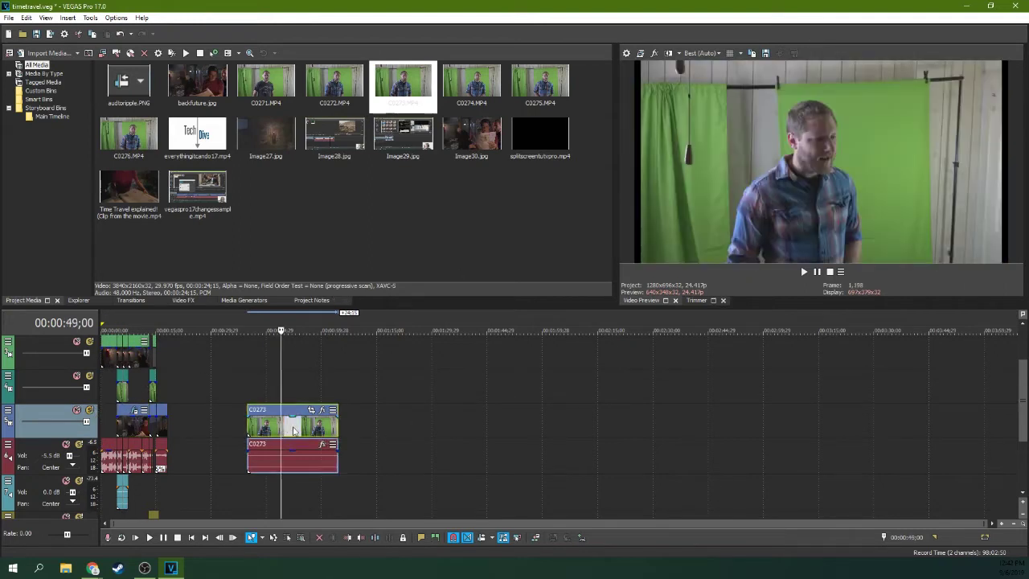
pyautogui.rightClick(301, 432)
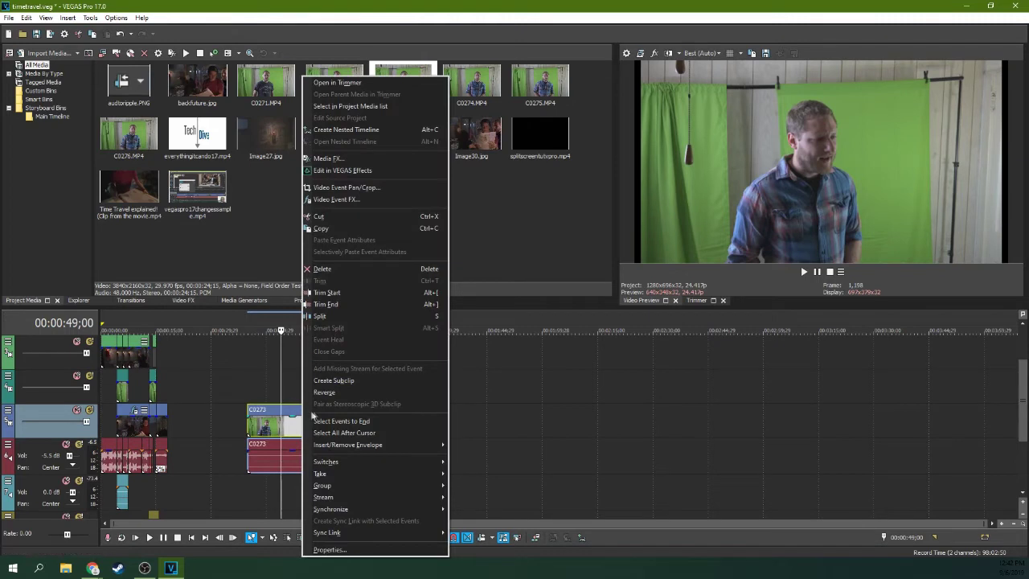
pyautogui.press('Escape')
pyautogui.click(290, 430)
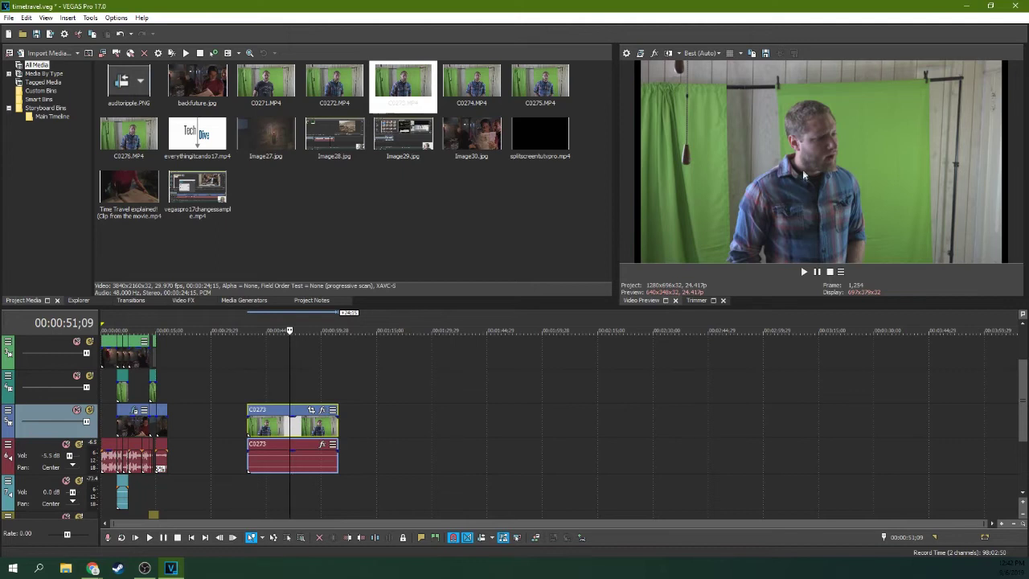
pyautogui.click(111, 386)
pyautogui.click(135, 378)
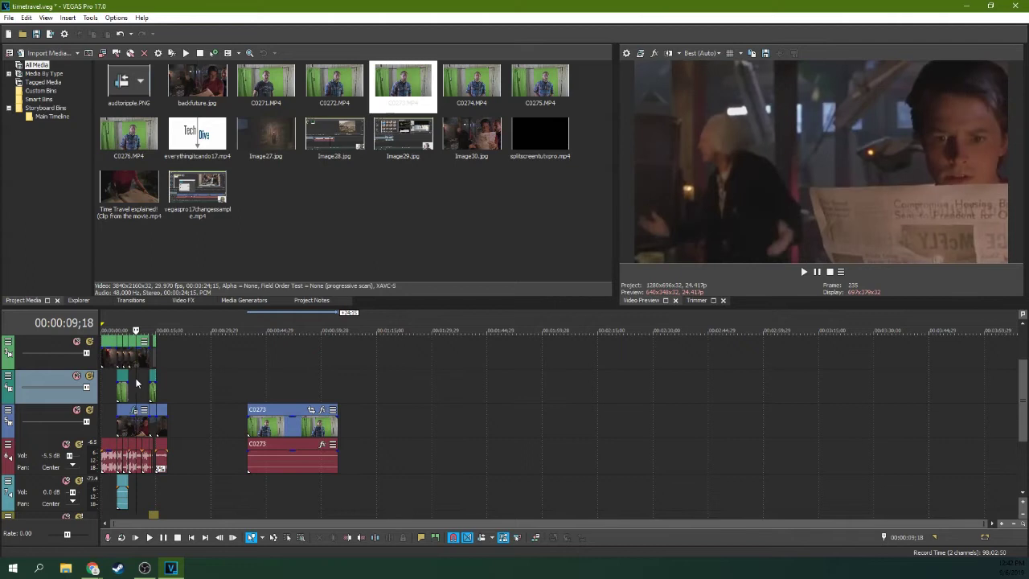
pyautogui.click(287, 426)
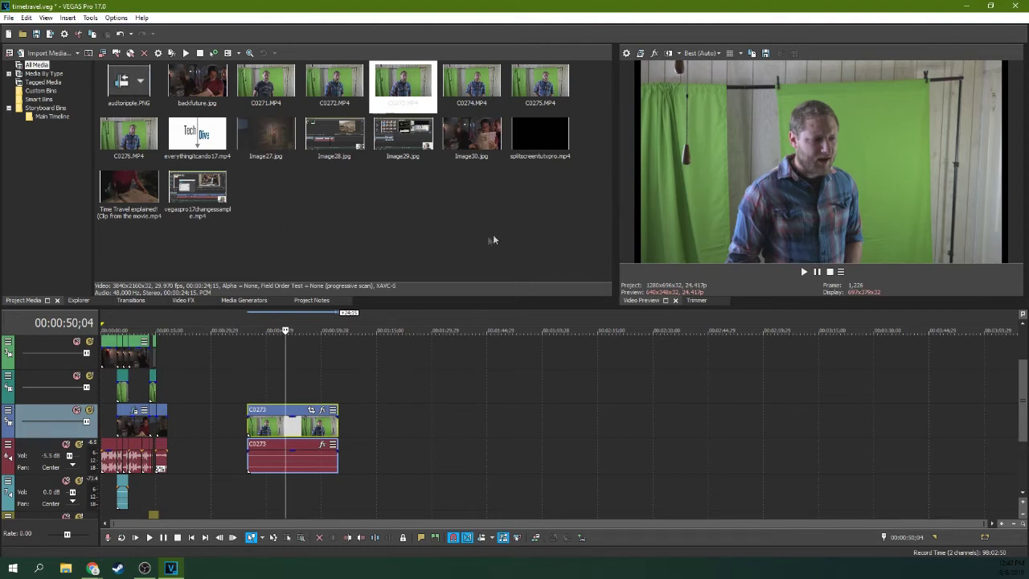
pyautogui.click(142, 390)
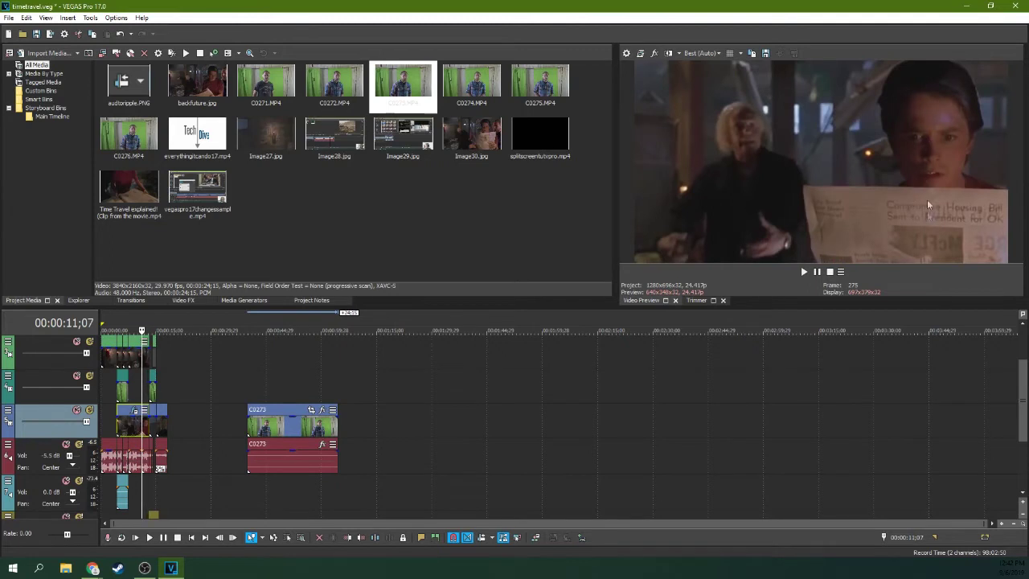
pyautogui.click(265, 426)
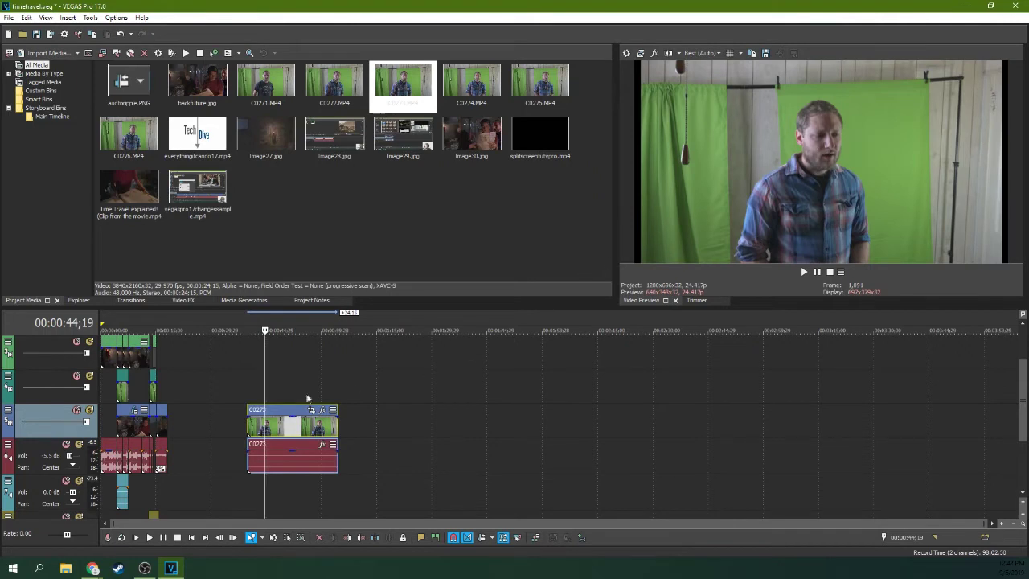
# Step: Preview a later part of the C0273 clip
pyautogui.click(285, 330)
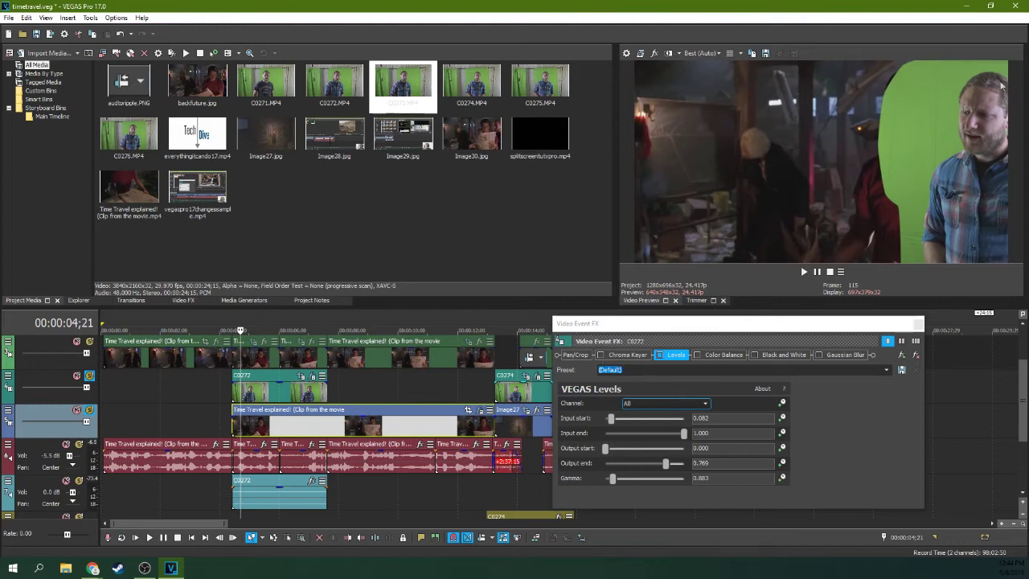
# Step: Apply the Chroma Keyer Green Screen preset to C0272 and check the movie clip's Pan/Crop mask
pyautogui.click(300, 375)
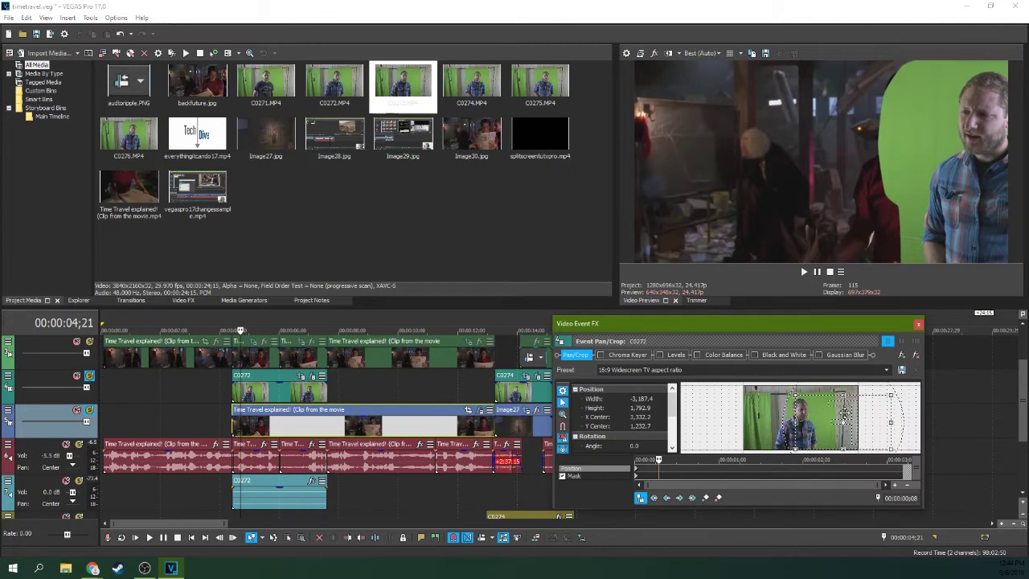
pyautogui.click(617, 356)
pyautogui.click(600, 355)
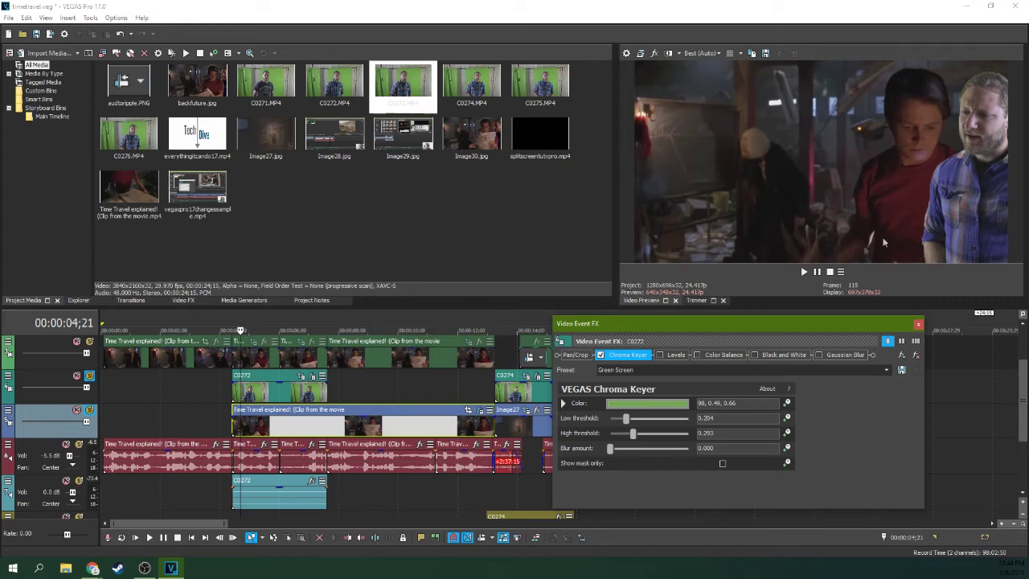
pyautogui.click(174, 370)
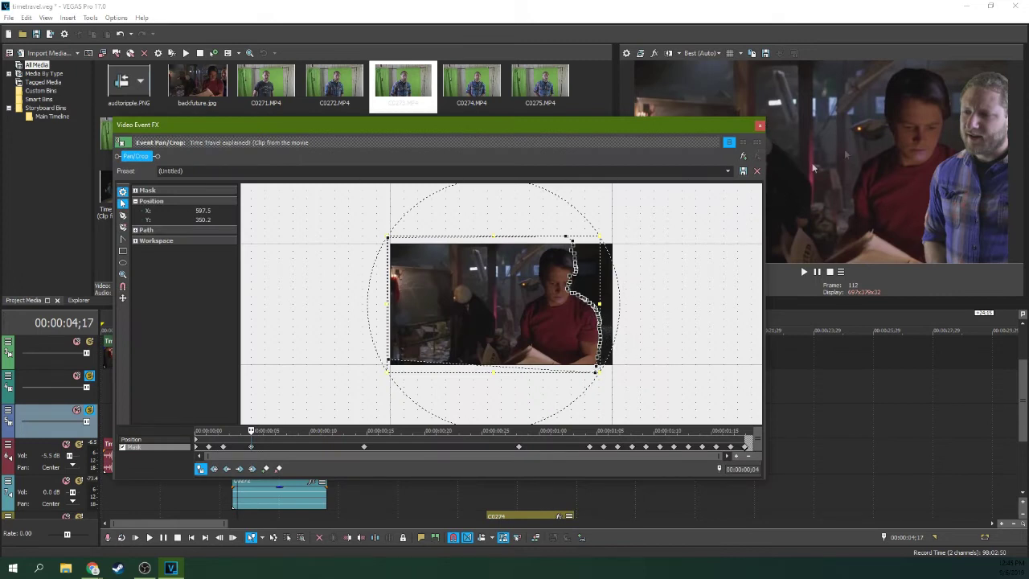
pyautogui.click(758, 126)
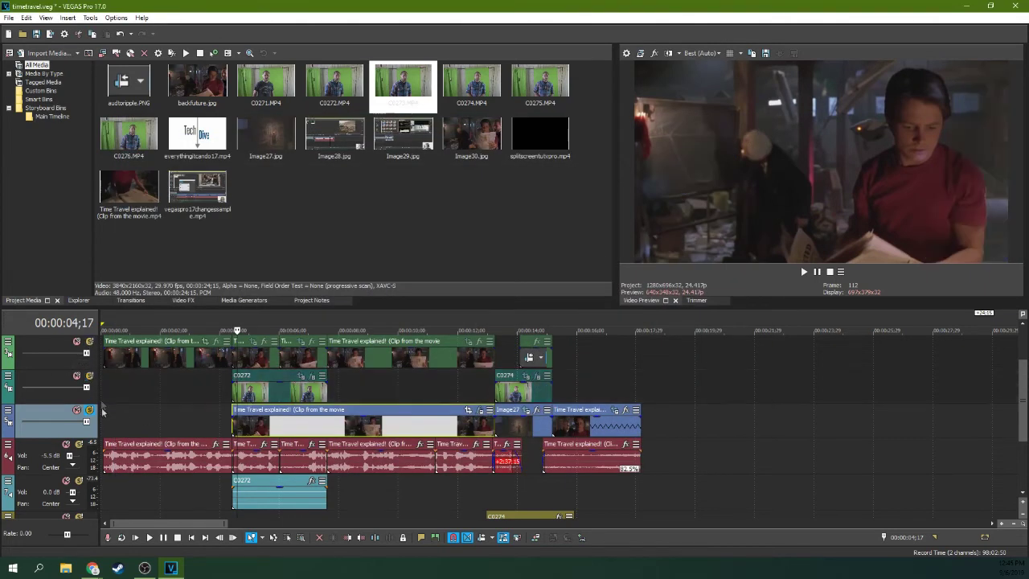
# Step: Preview the composite around 00:00:04;27 to 00:00:05;00 to check the keyed presenter
pyautogui.click(250, 398)
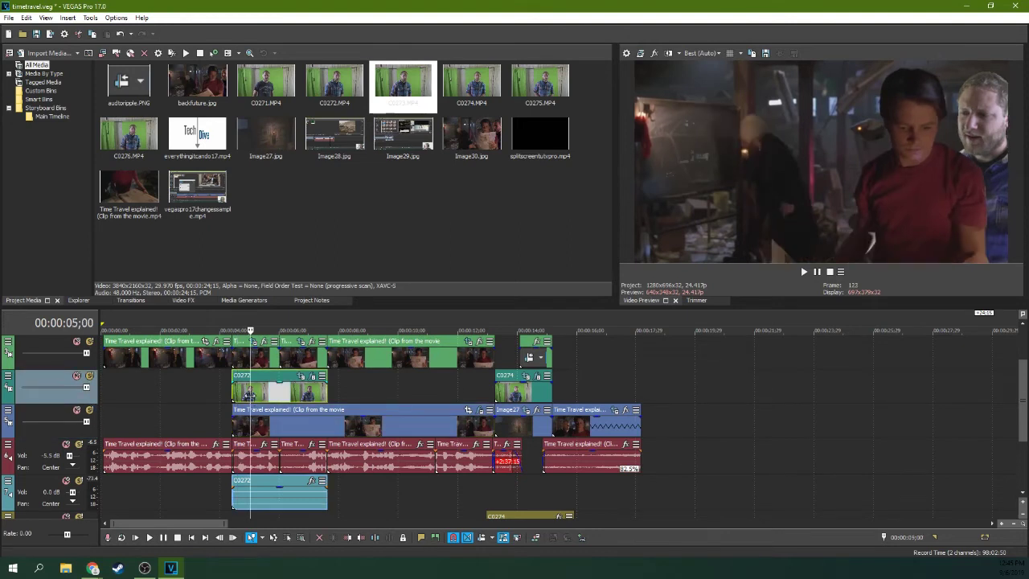
pyautogui.click(284, 399)
pyautogui.click(238, 398)
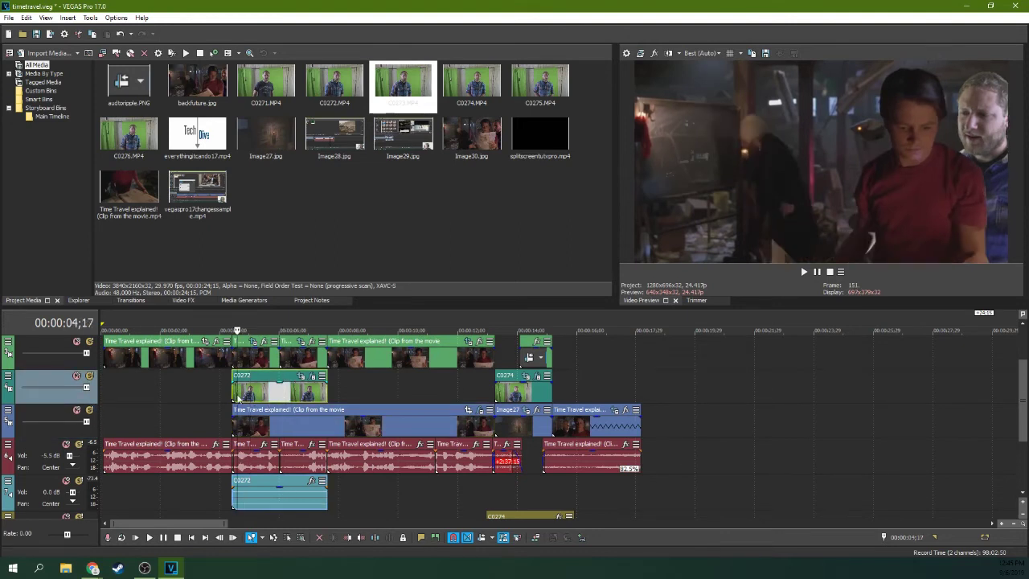
pyautogui.click(249, 396)
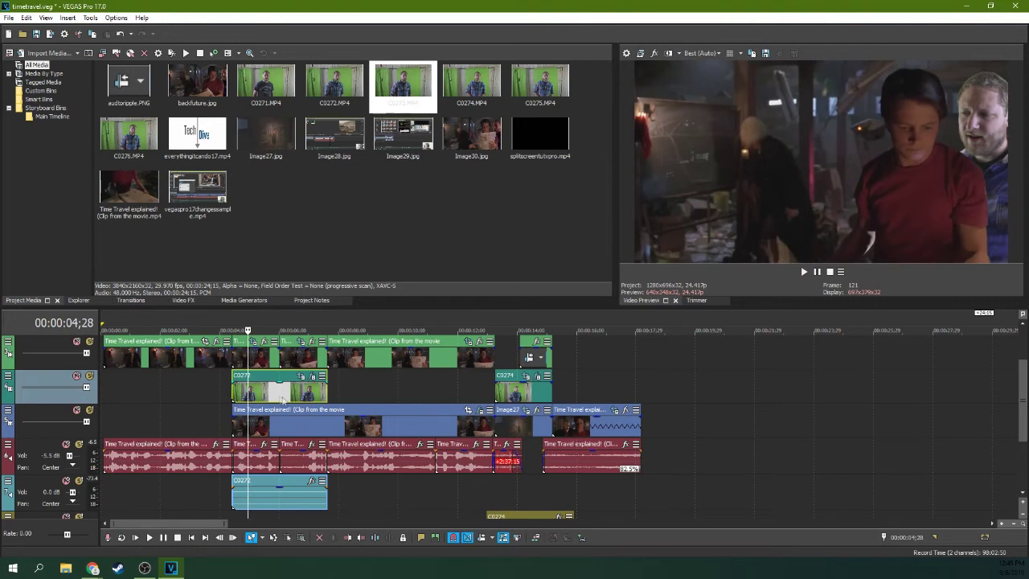
pyautogui.click(264, 397)
pyautogui.click(247, 397)
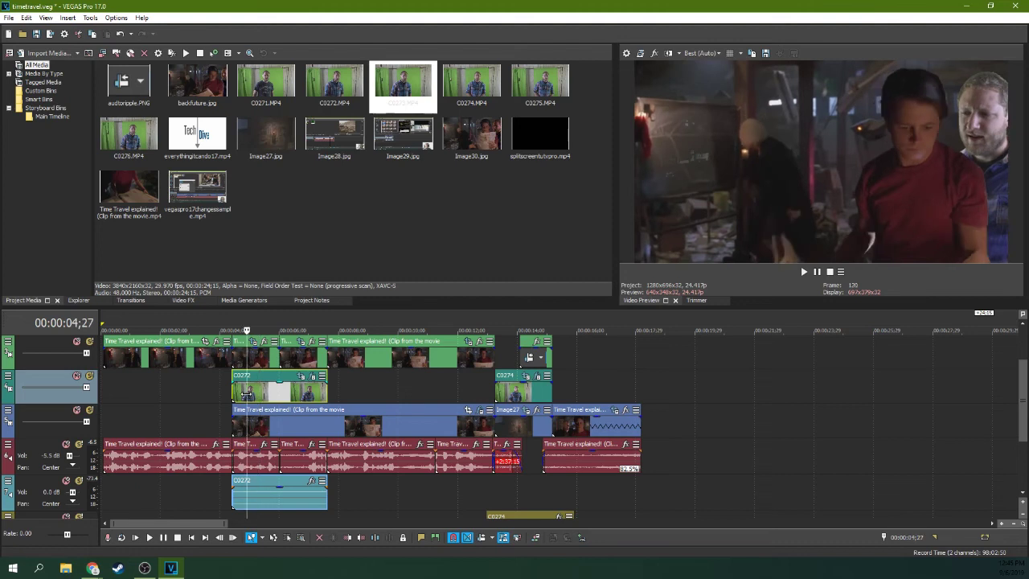
pyautogui.click(268, 392)
pyautogui.click(249, 394)
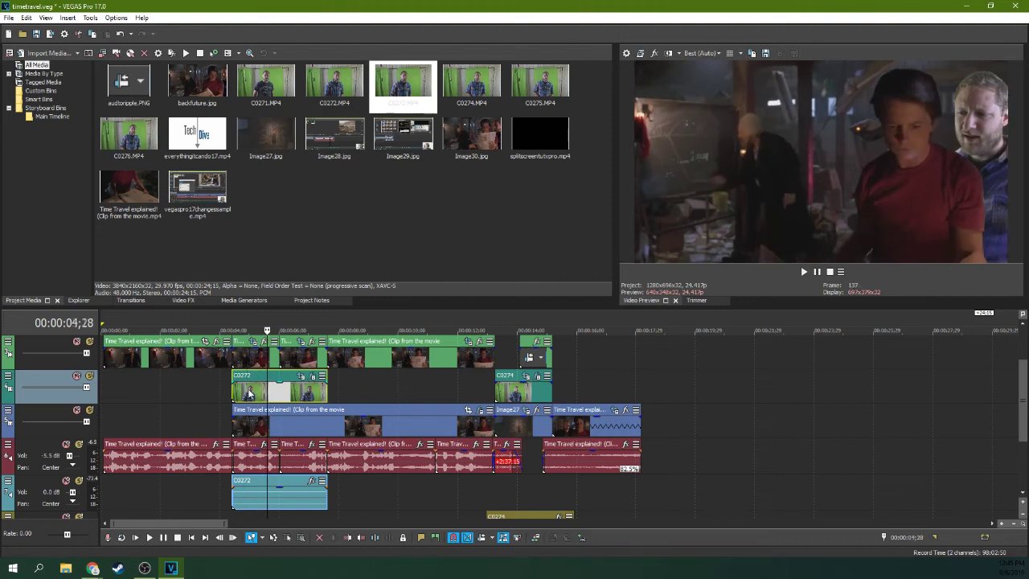
# Step: Enable the Levels effect in C0272's effects chain
pyautogui.click(312, 378)
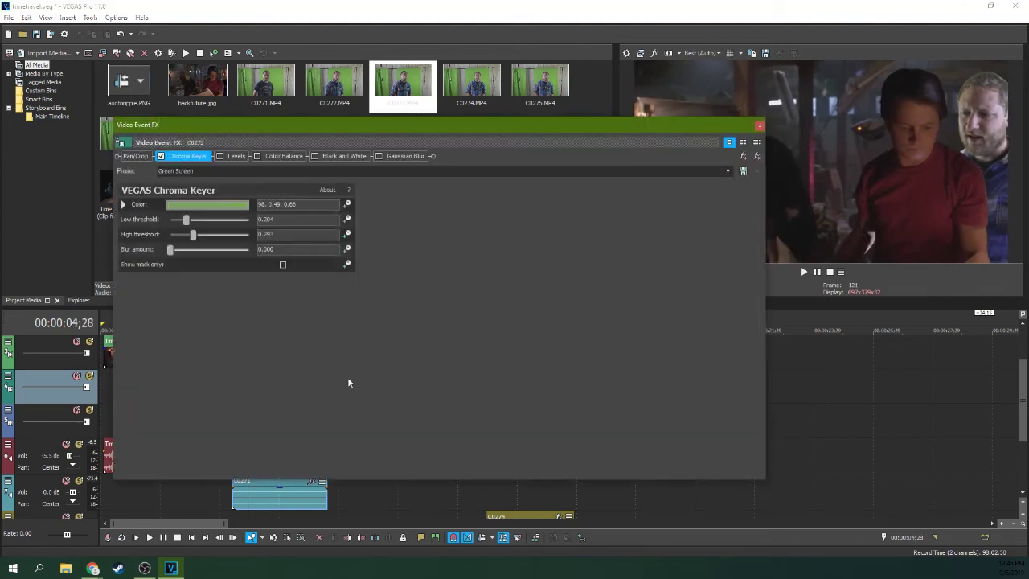
pyautogui.click(220, 156)
pyautogui.moveTo(417, 129); pyautogui.dragTo(400, 154)
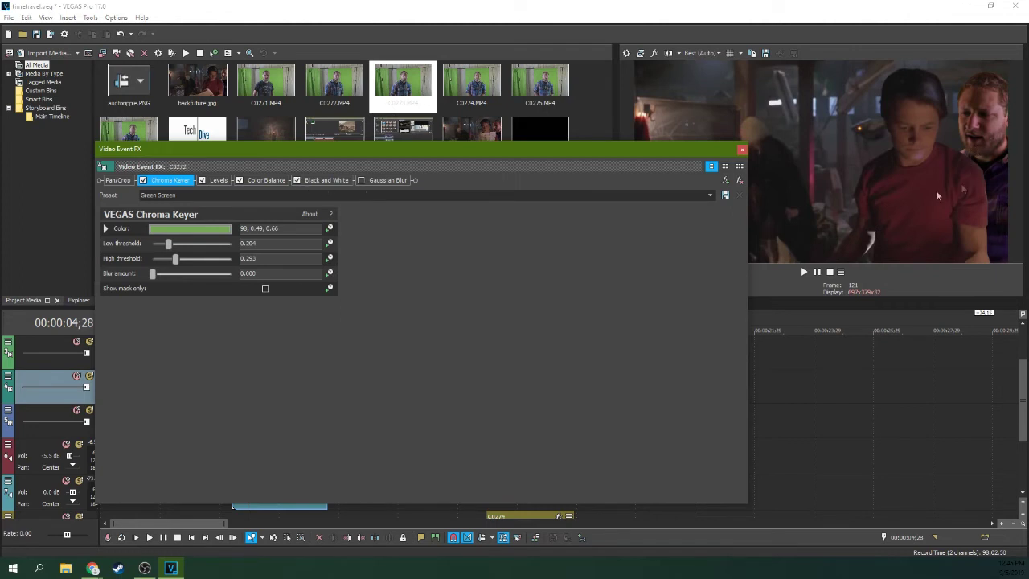
pyautogui.moveTo(639, 150); pyautogui.dragTo(716, 138)
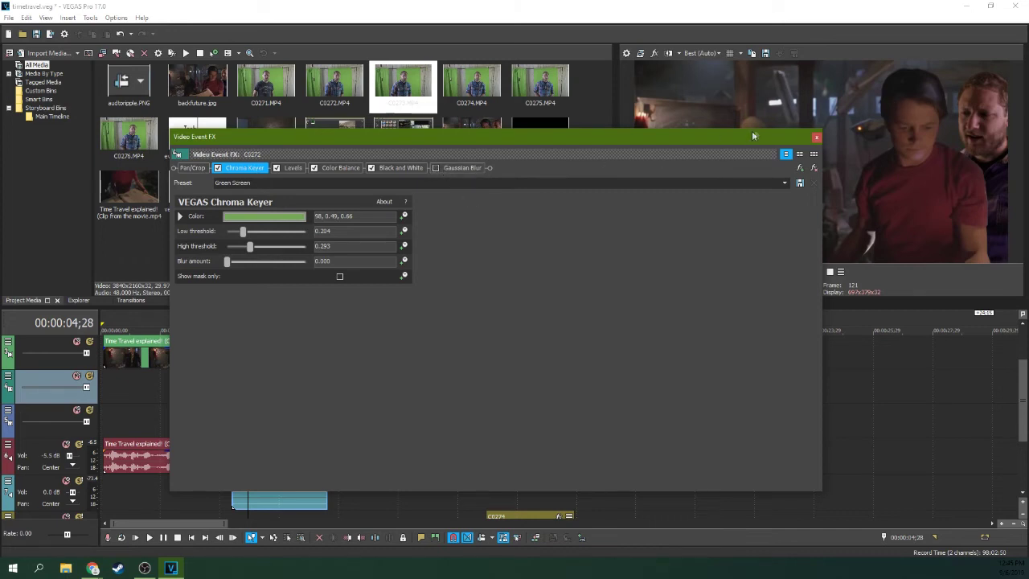
pyautogui.moveTo(803, 137); pyautogui.dragTo(773, 217)
pyautogui.moveTo(492, 239); pyautogui.dragTo(483, 152)
# Step: Enable Gaussian Blur on C0272 and close the effects window
pyautogui.moveTo(687, 141); pyautogui.dragTo(672, 217)
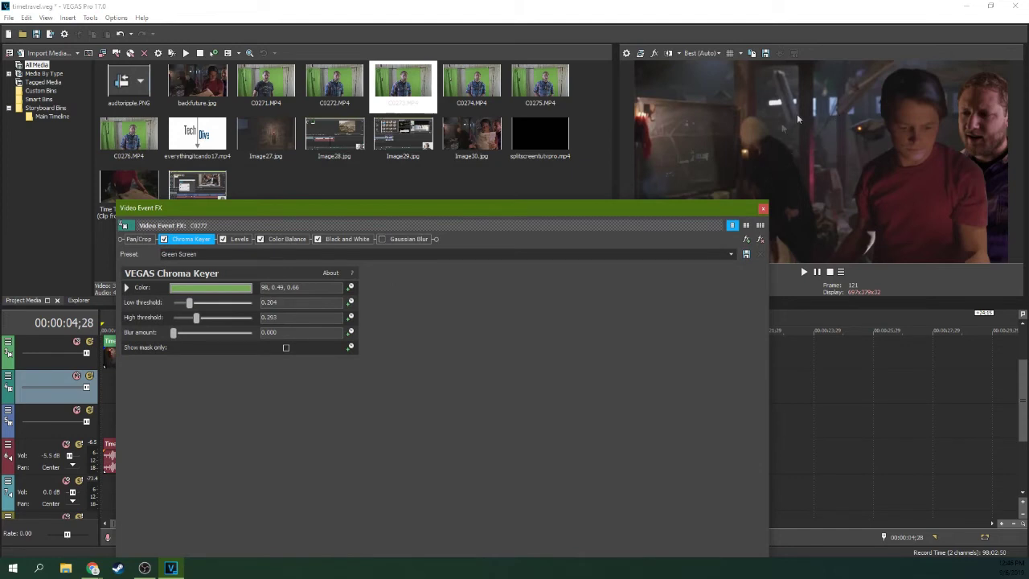
pyautogui.moveTo(609, 203); pyautogui.dragTo(605, 128)
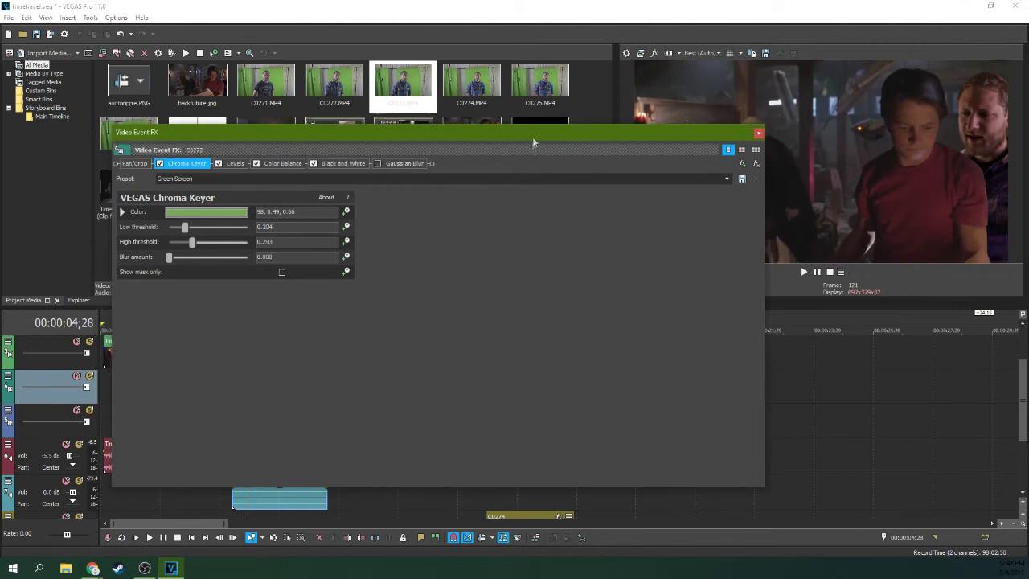
pyautogui.moveTo(532, 142); pyautogui.dragTo(556, 155)
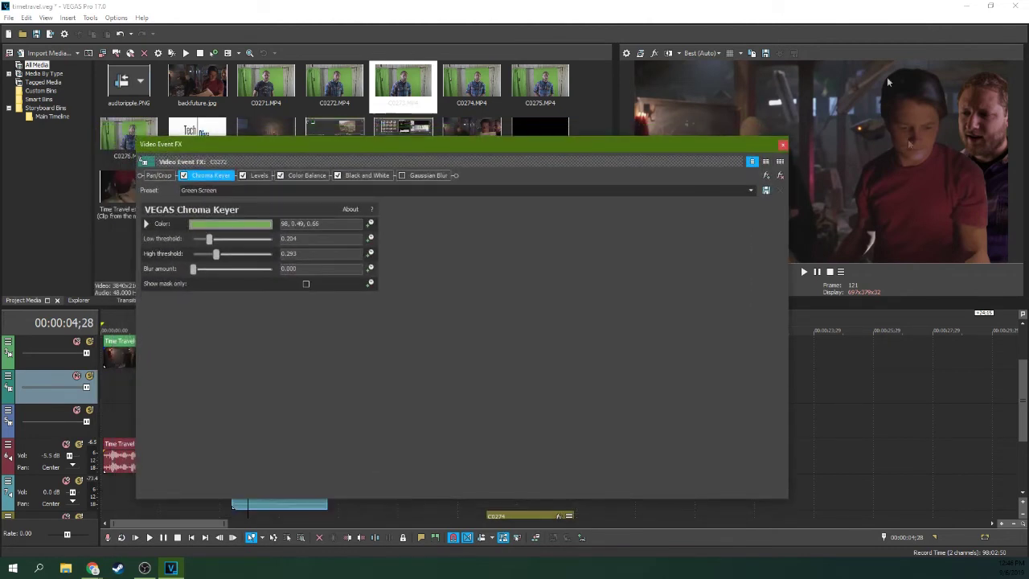
pyautogui.click(402, 176)
pyautogui.click(782, 146)
pyautogui.moveTo(231, 322); pyautogui.dragTo(294, 323)
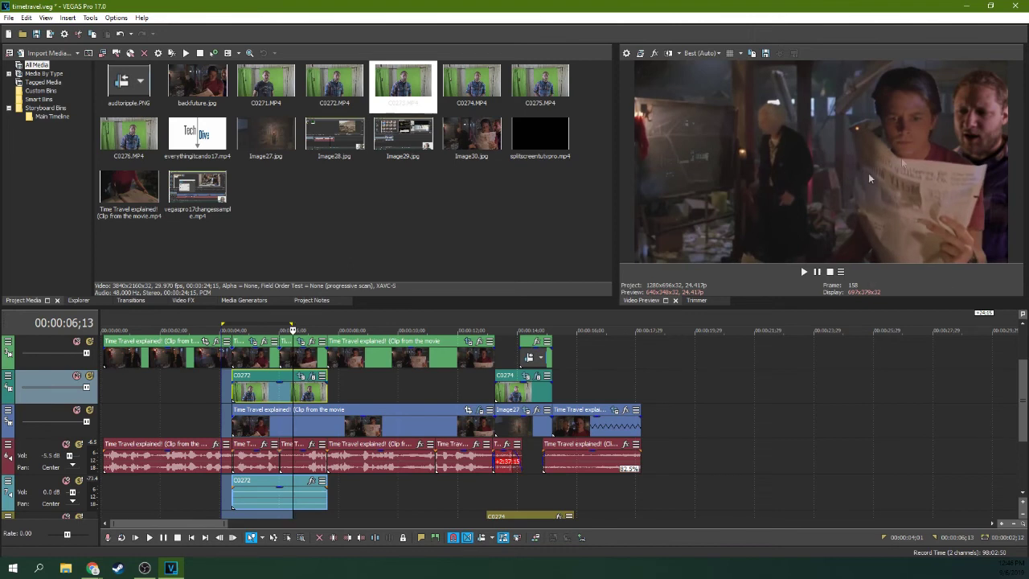
pyautogui.click(509, 394)
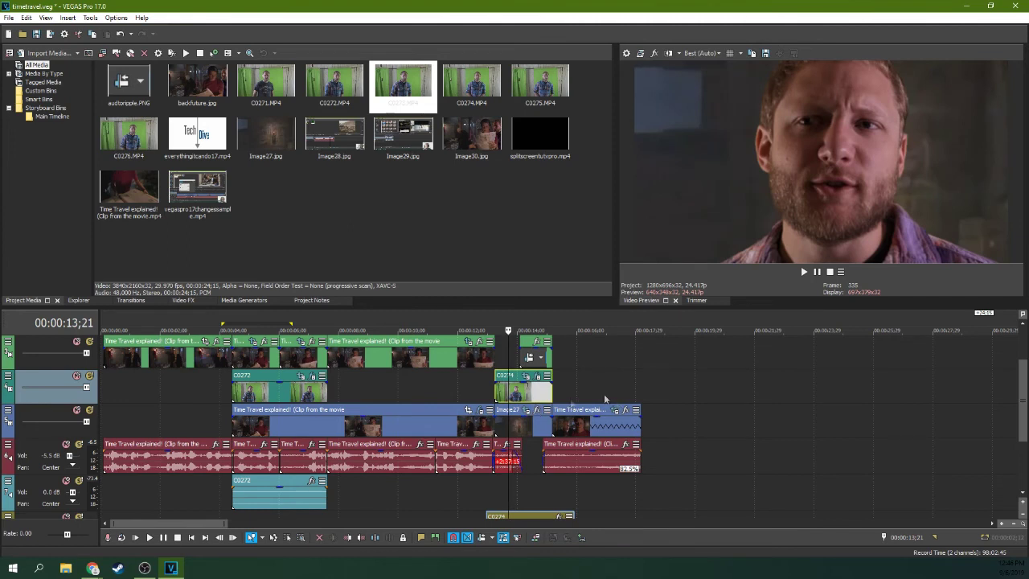
pyautogui.click(511, 397)
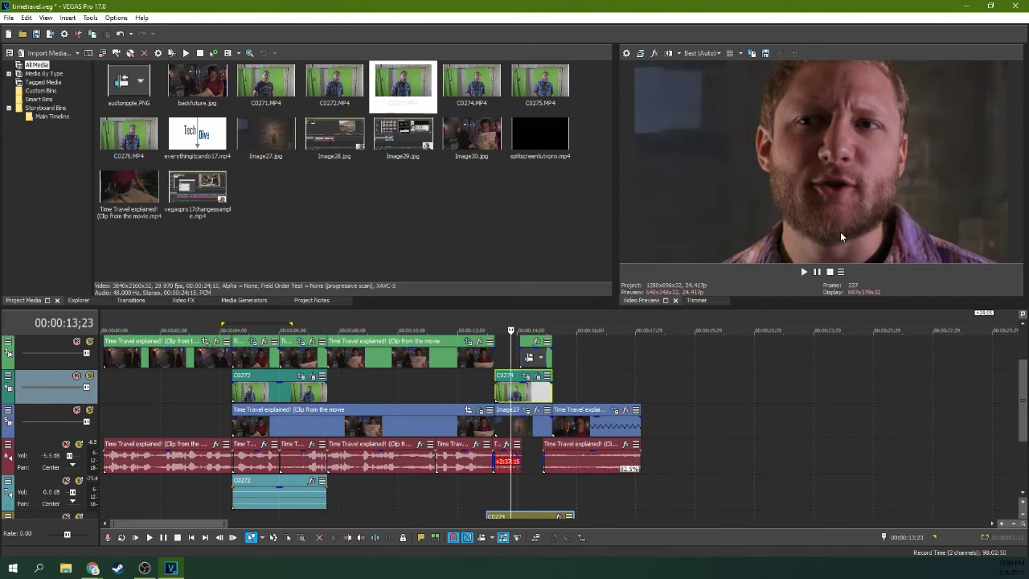
pyautogui.click(295, 391)
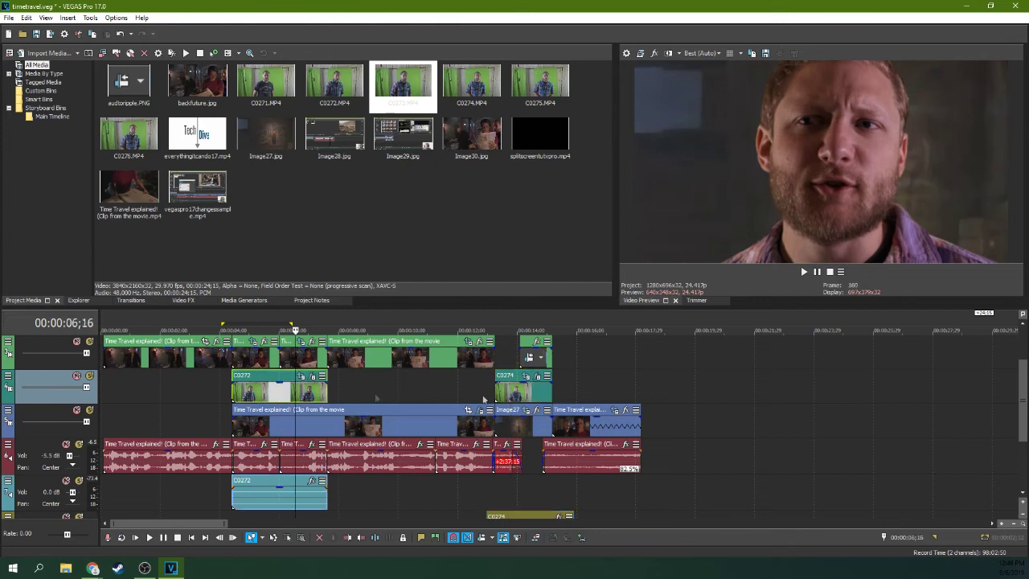
pyautogui.click(509, 399)
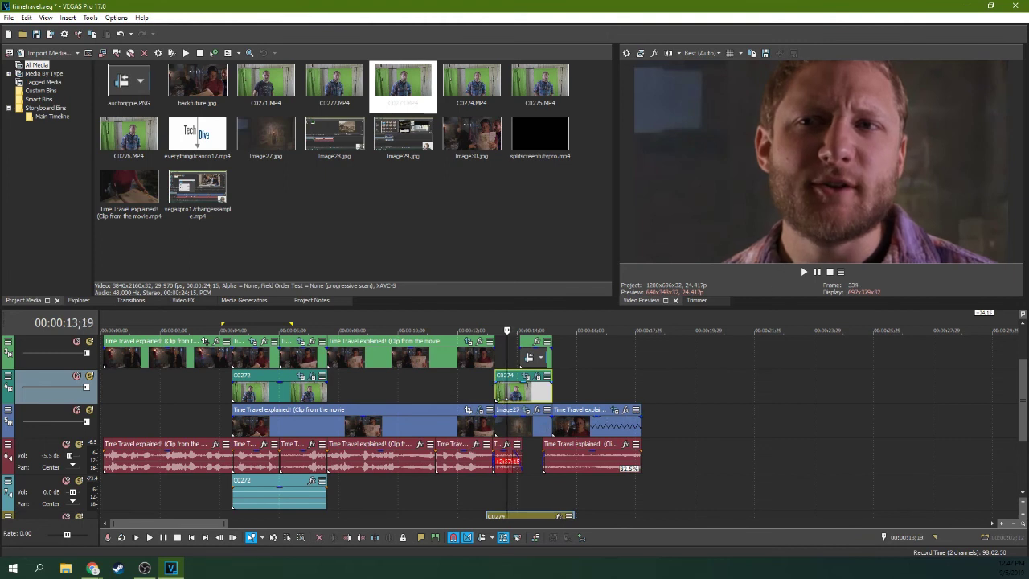
pyautogui.click(495, 388)
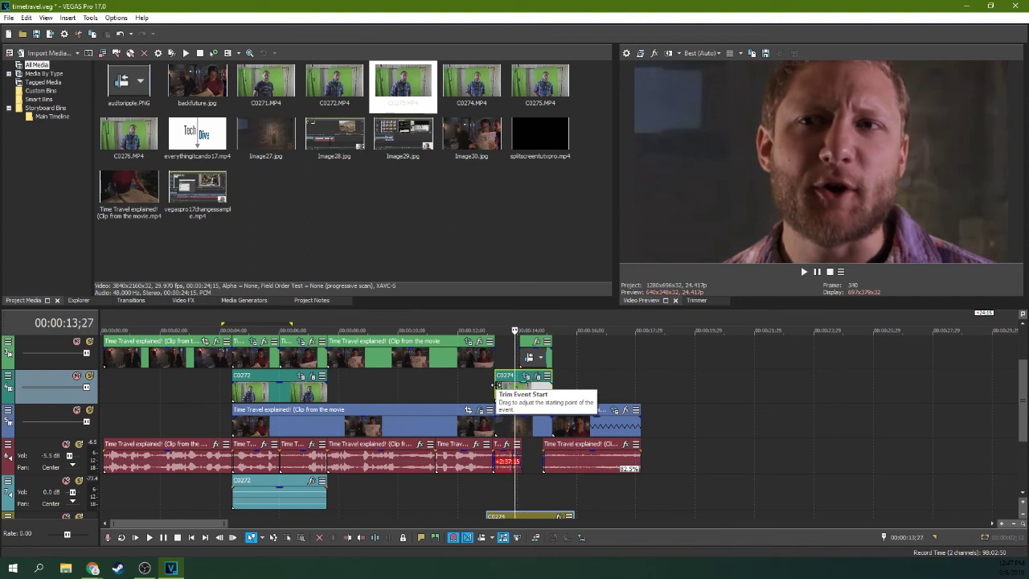
pyautogui.click(295, 393)
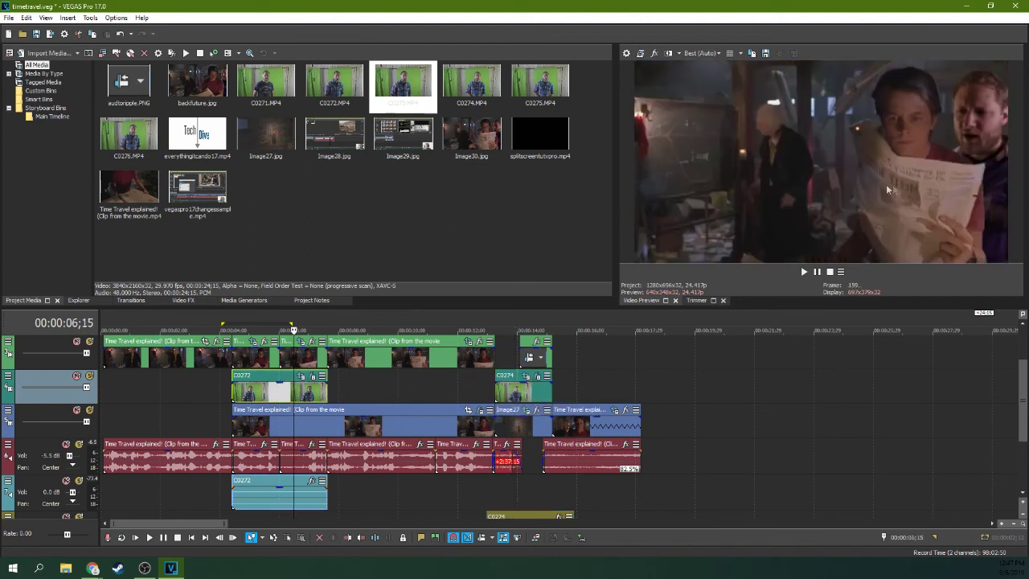
pyautogui.click(502, 394)
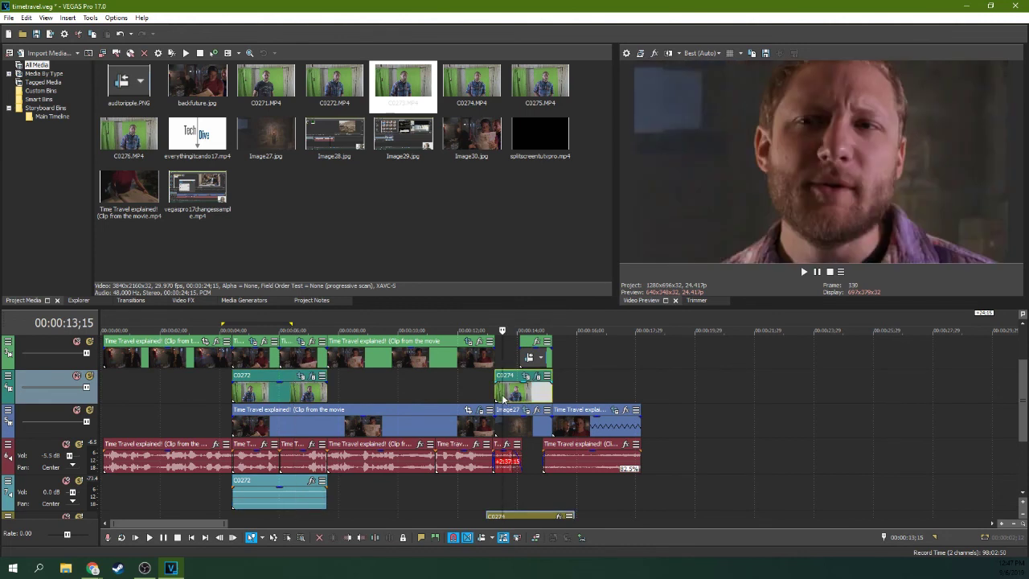